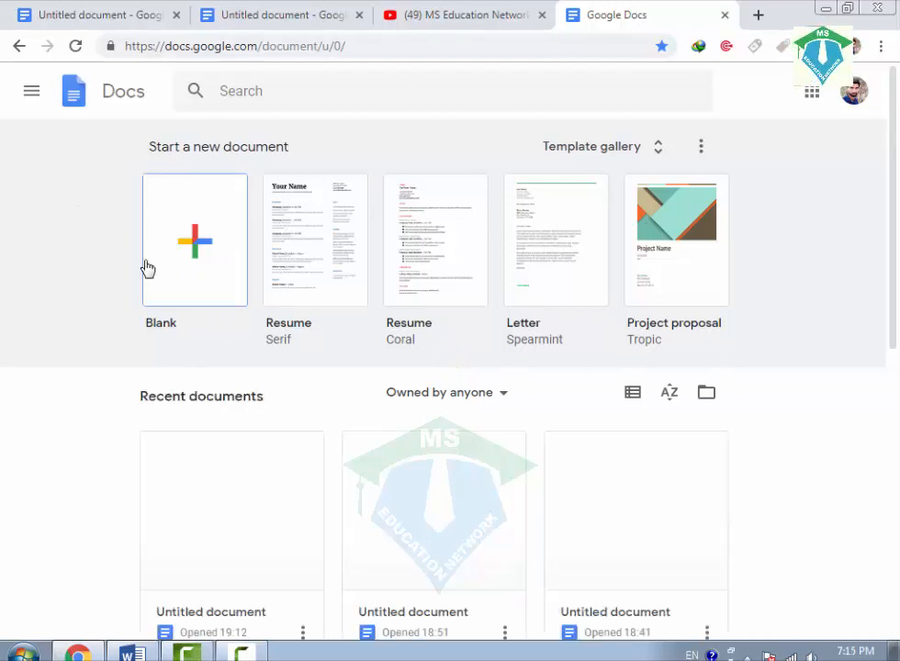
Create a blank document and open the voice typing tool in it
click(196, 230)
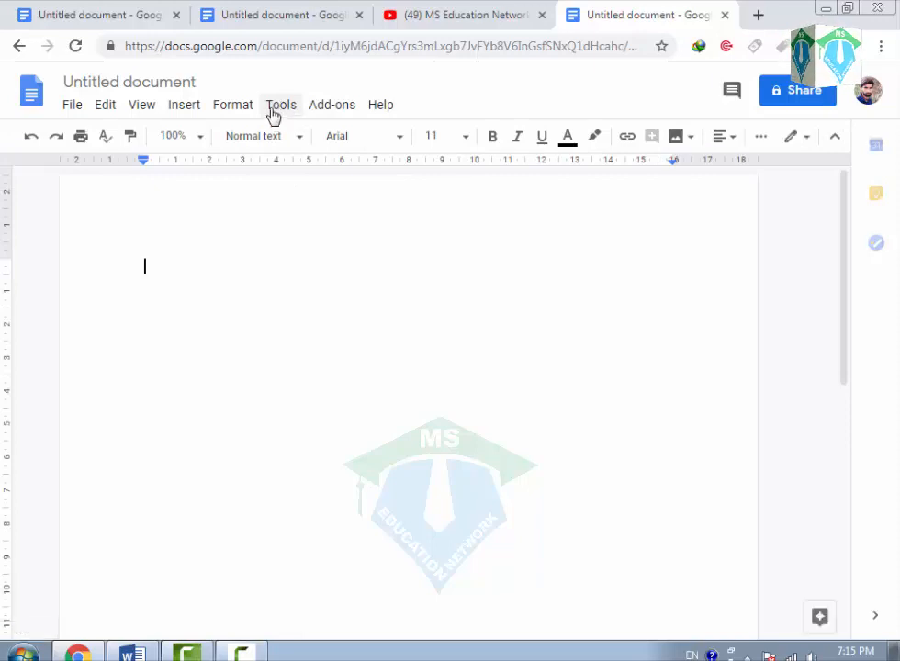
click(278, 107)
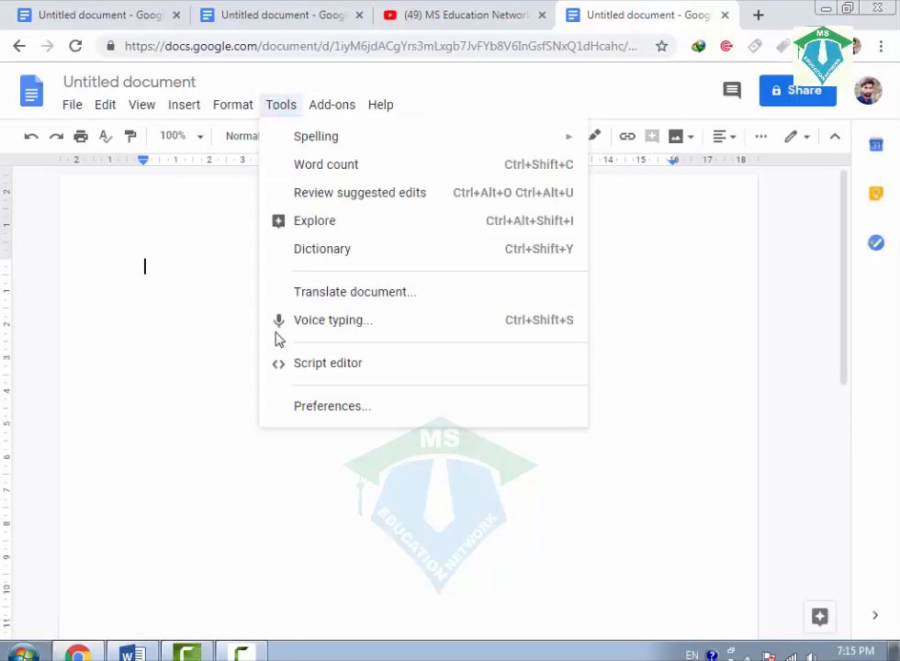
click(375, 321)
Move the voice typing microphone box to the upper-right corner of the page
click(62, 216)
drag(89, 251, 765, 194)
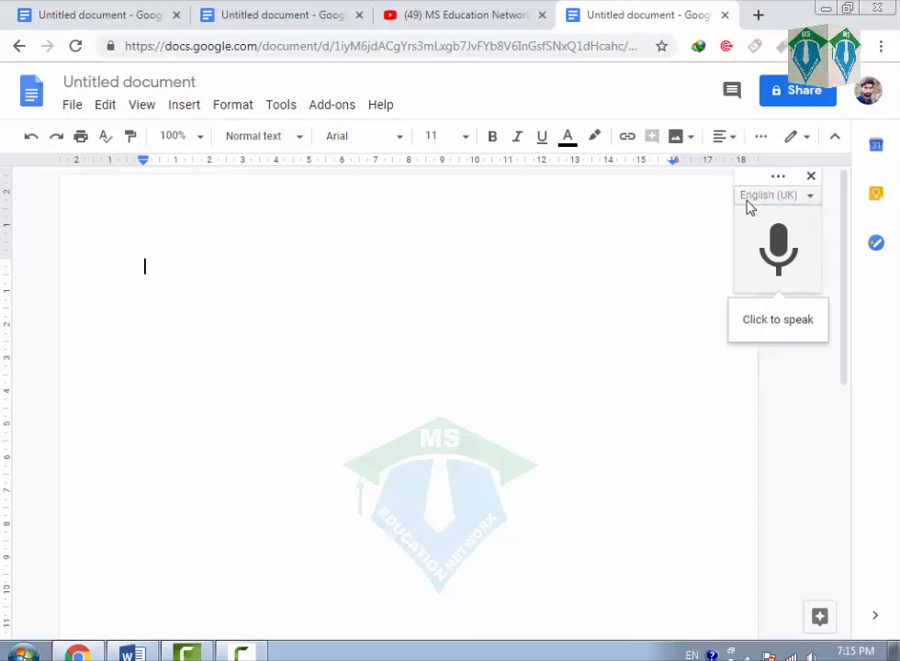
click(241, 653)
click(812, 580)
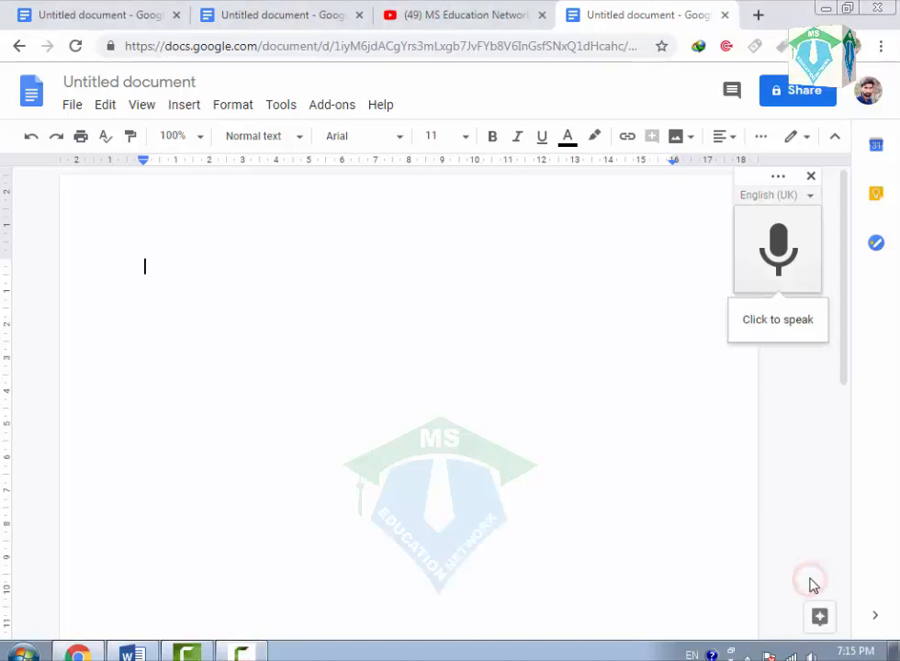
Set the voice typing language to Urdu (Pakistan), اردو (پاکستان)
click(765, 197)
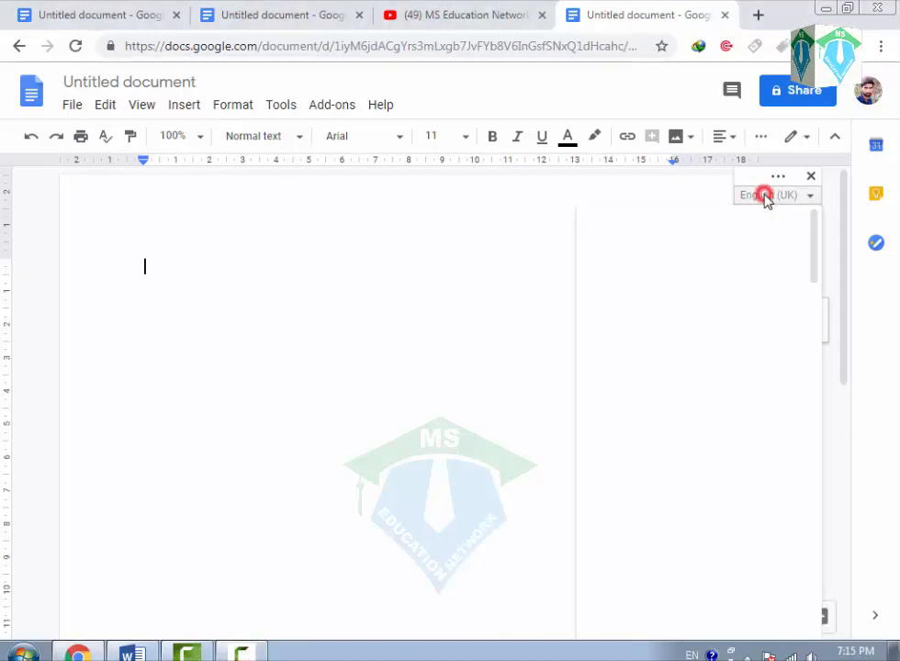
scroll(736, 378, down, 9)
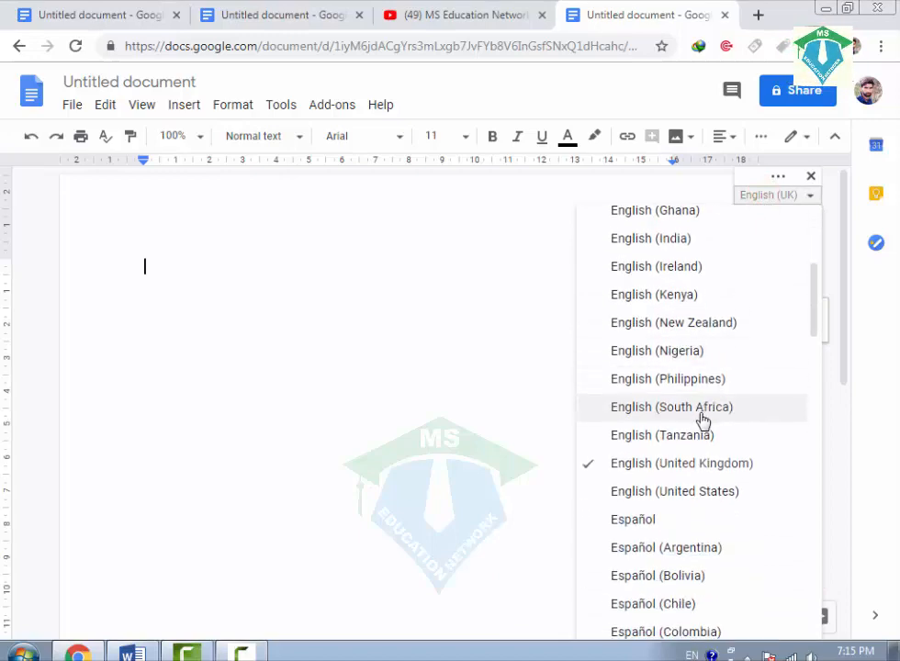
scroll(703, 421, down, 10)
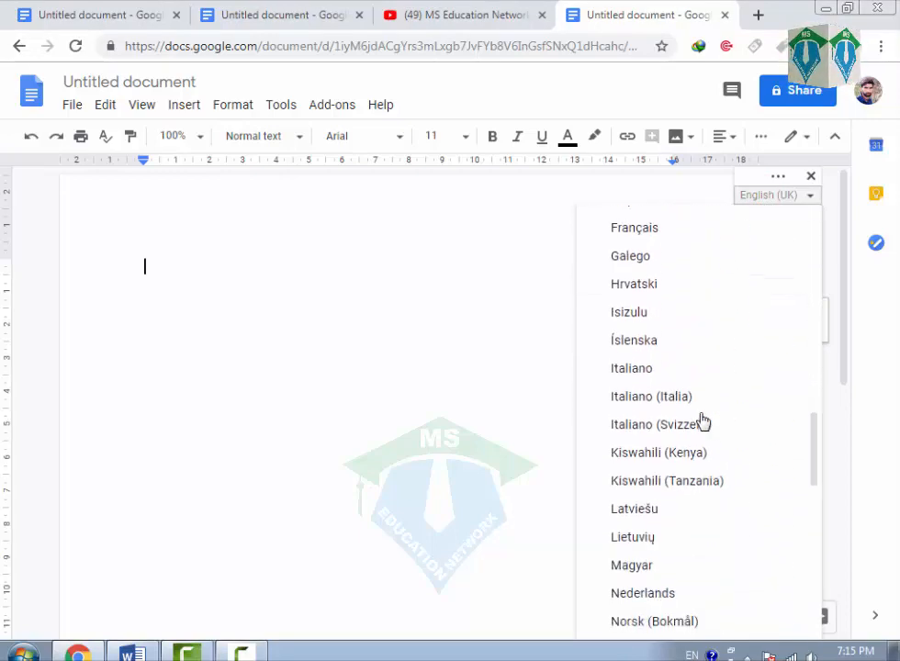
scroll(702, 421, down, 5)
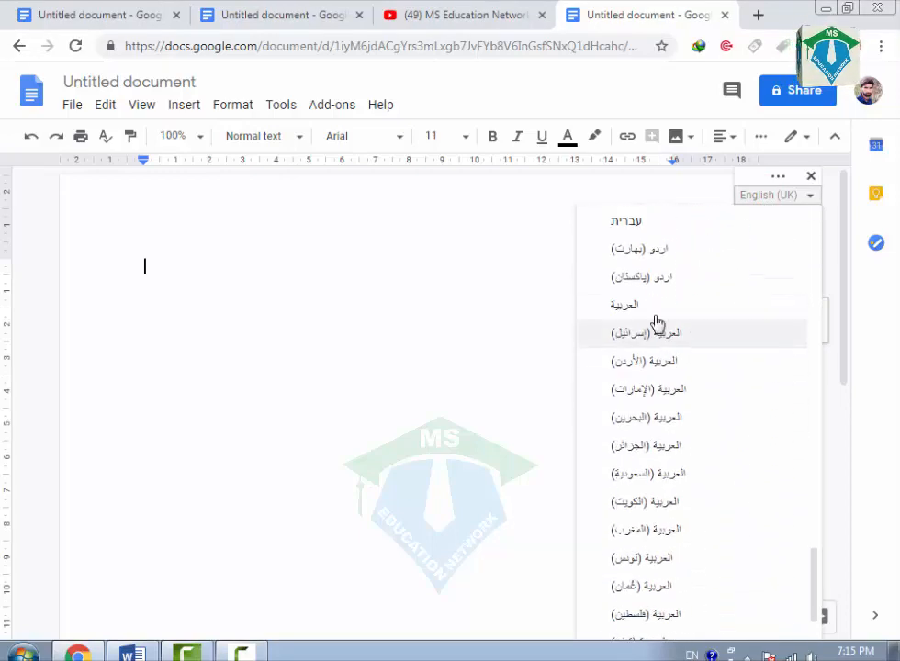
click(673, 279)
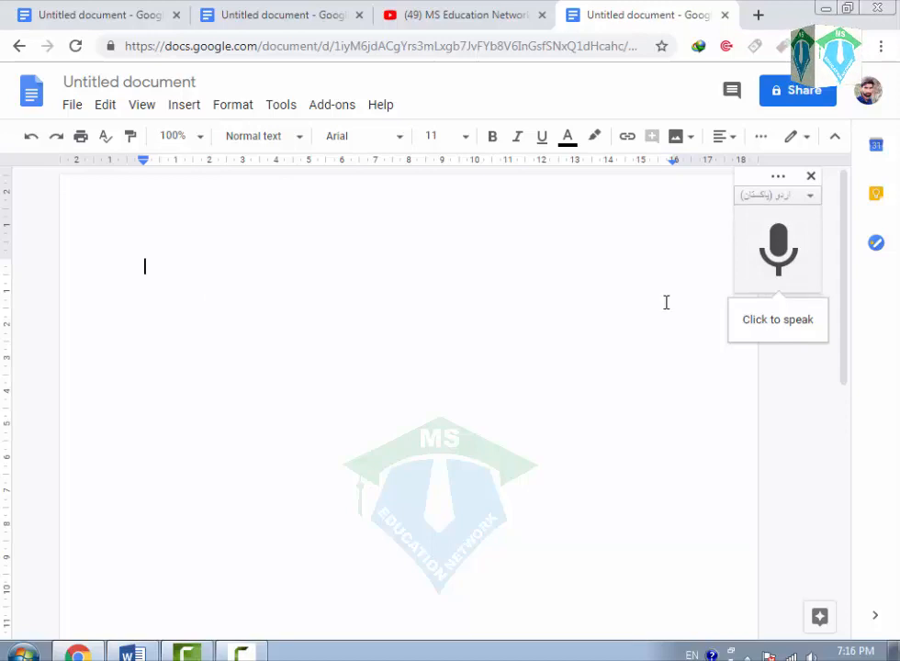
Dictate the Urdu sentence beginning "زندگی میں خدا پر" and ending "مواقع ملتے ہیں", and delete the stray dictated words after it
click(778, 260)
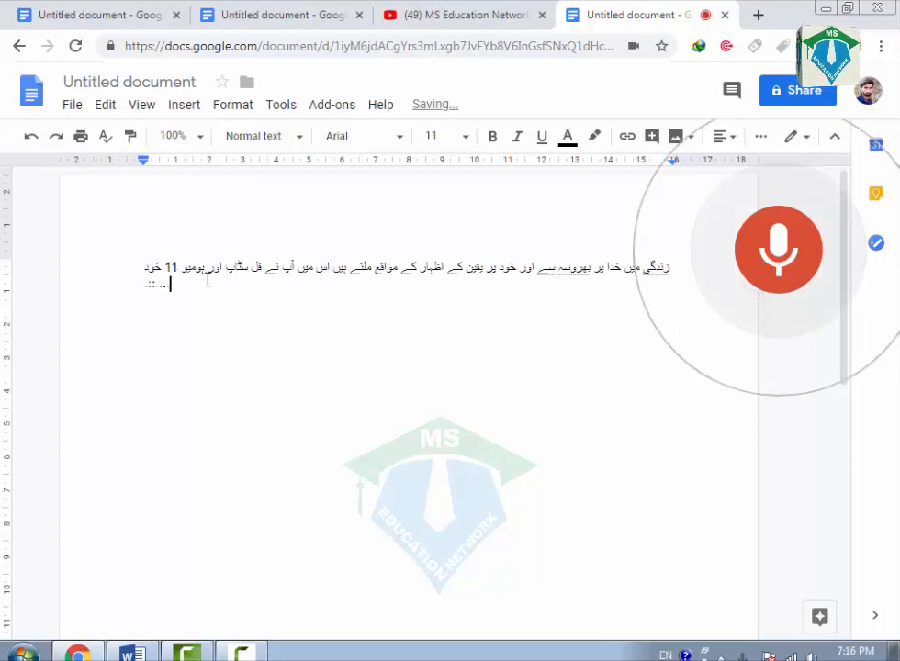
drag(139, 291, 333, 275)
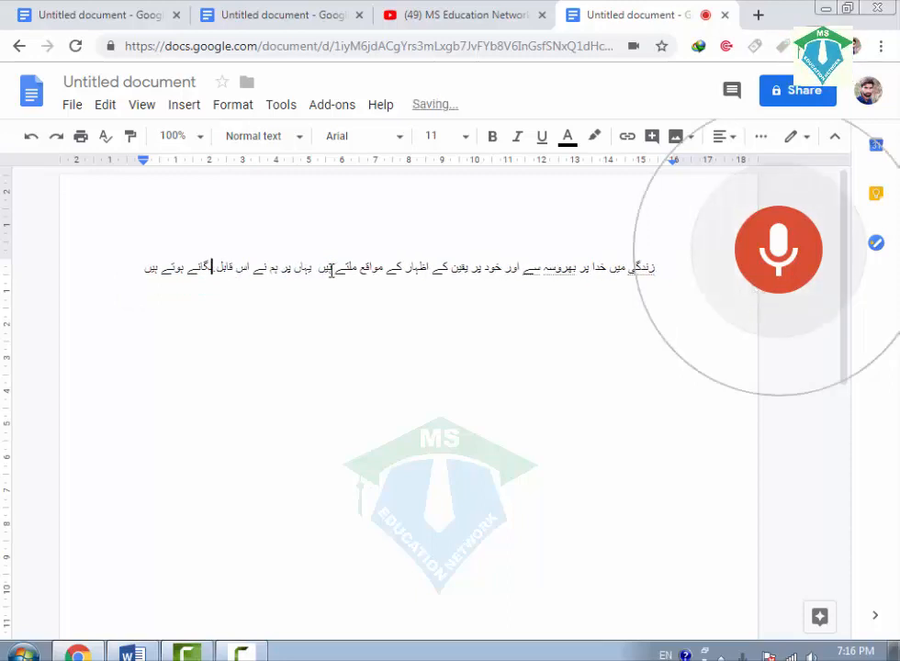
click(801, 227)
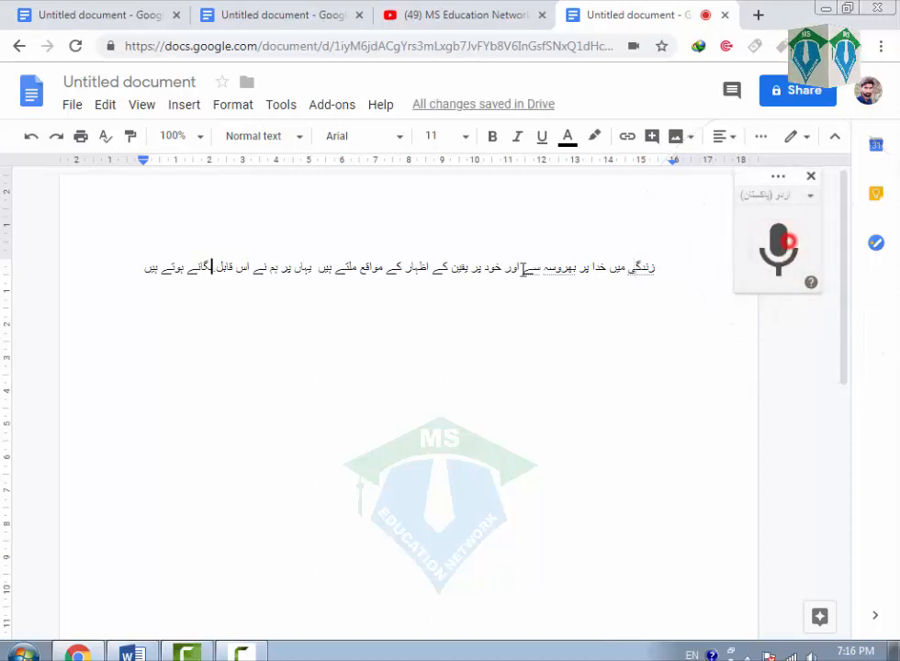
drag(311, 268, 148, 272)
key(BackSpace)
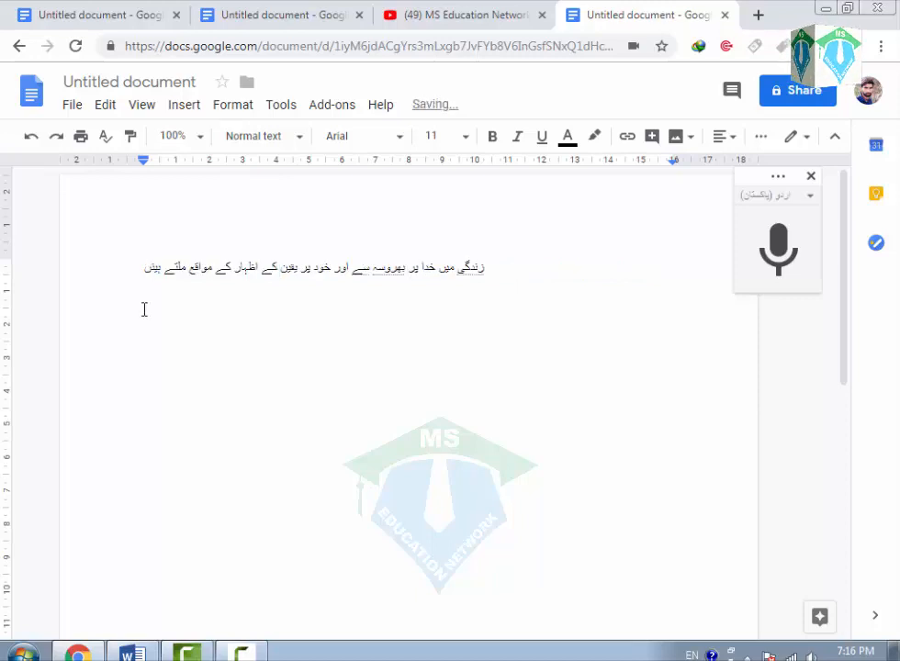
key(BackSpace)
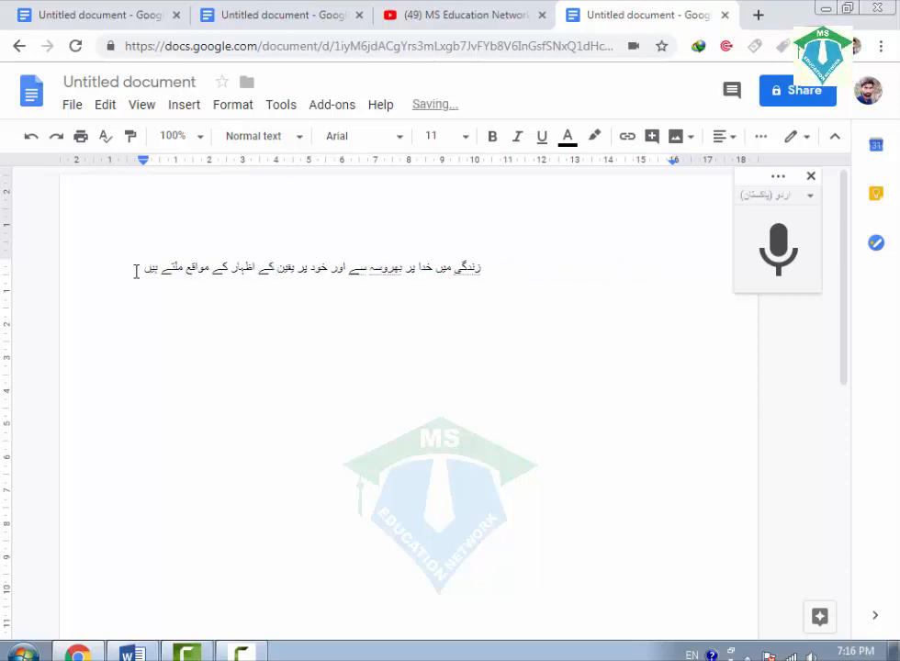
Try to end the dictated Urdu sentence with a full stop
text(.)
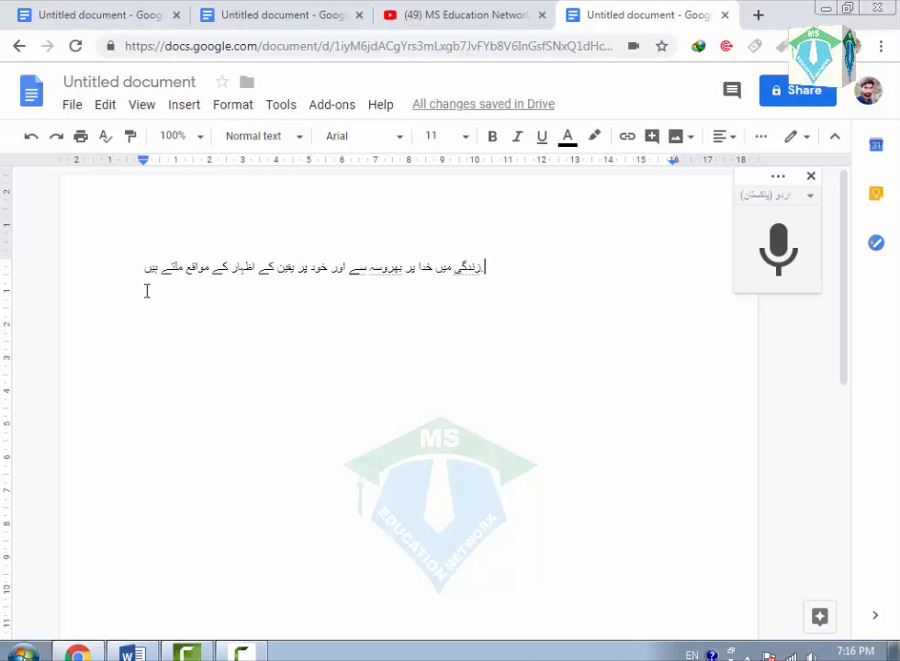
click(132, 653)
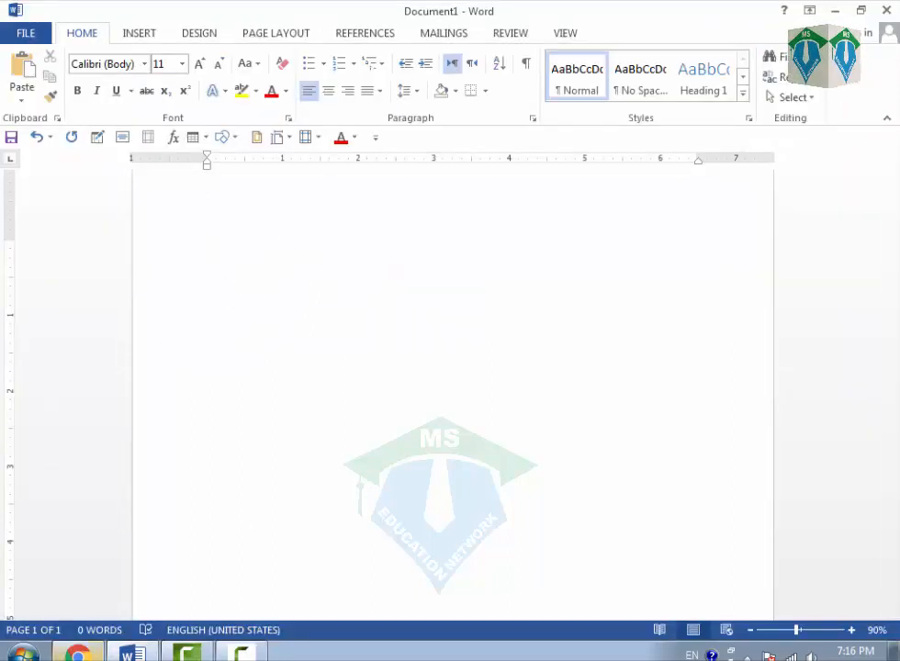
key(alt+Tab)
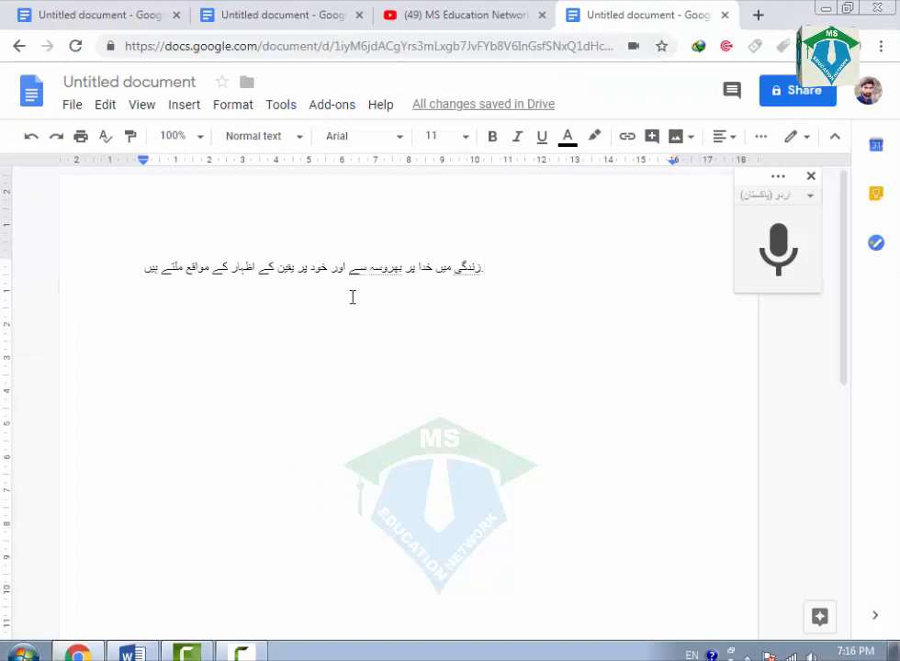
key(BackSpace)
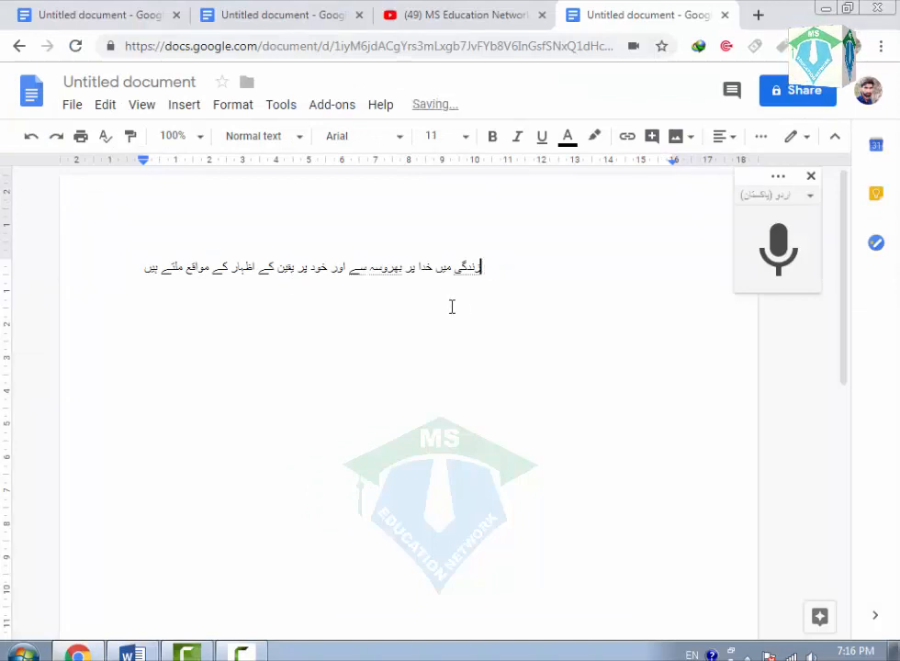
Dictate the rest of the Urdu paragraph, up to "جرات اور ہمت دینے کے قابل ہوں", and stop the voice typing
click(788, 262)
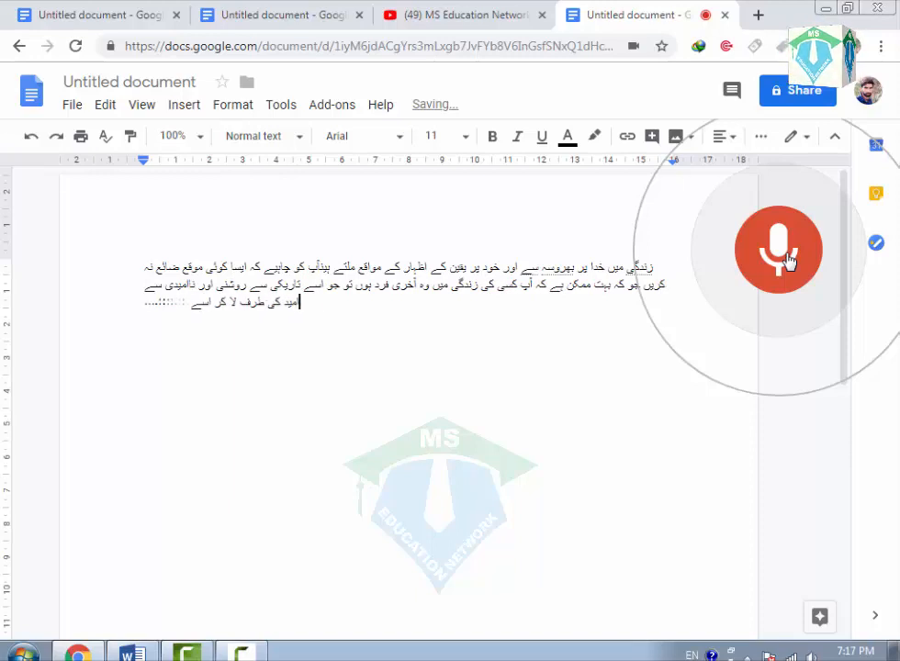
click(778, 250)
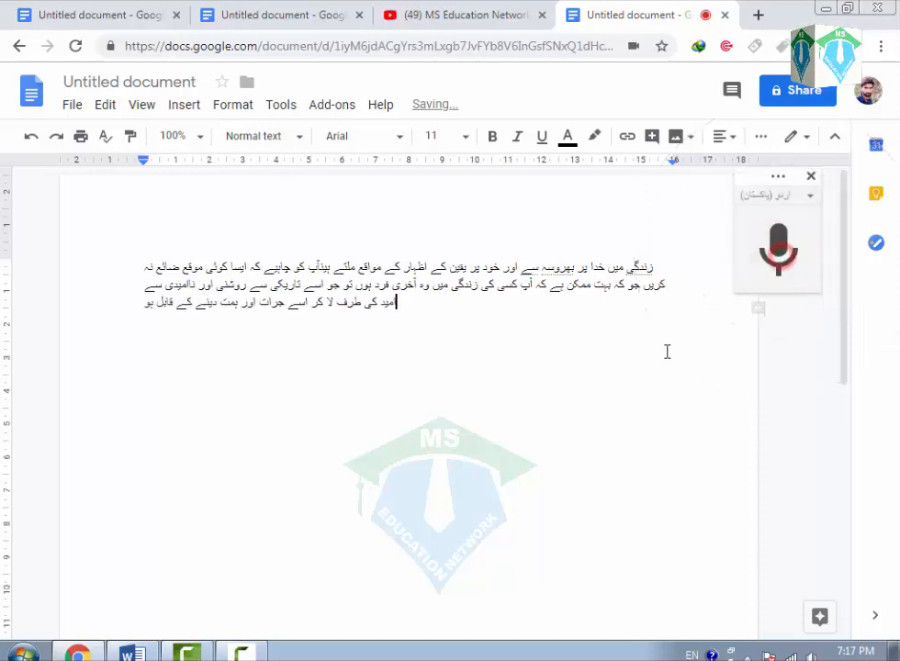
Copy the whole dictated Urdu paragraph and paste it into the empty Document1 in Word
drag(133, 308, 571, 299)
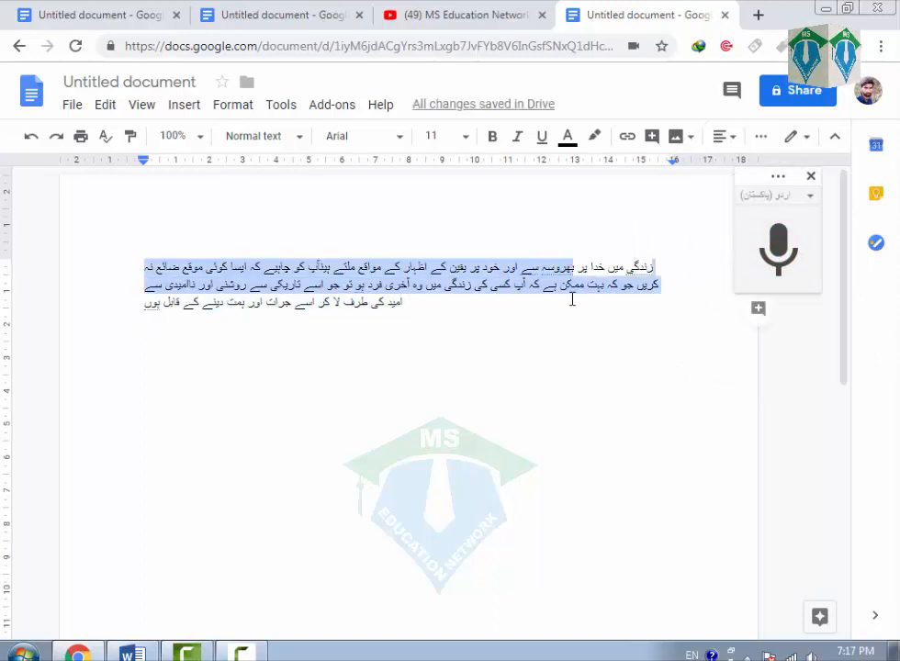
triple_click(571, 299)
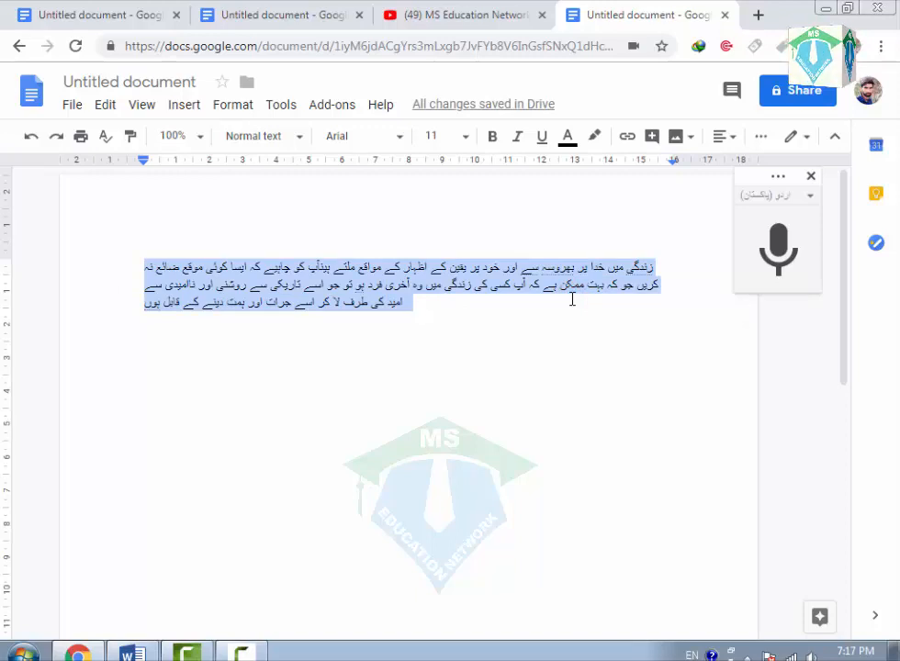
click(134, 652)
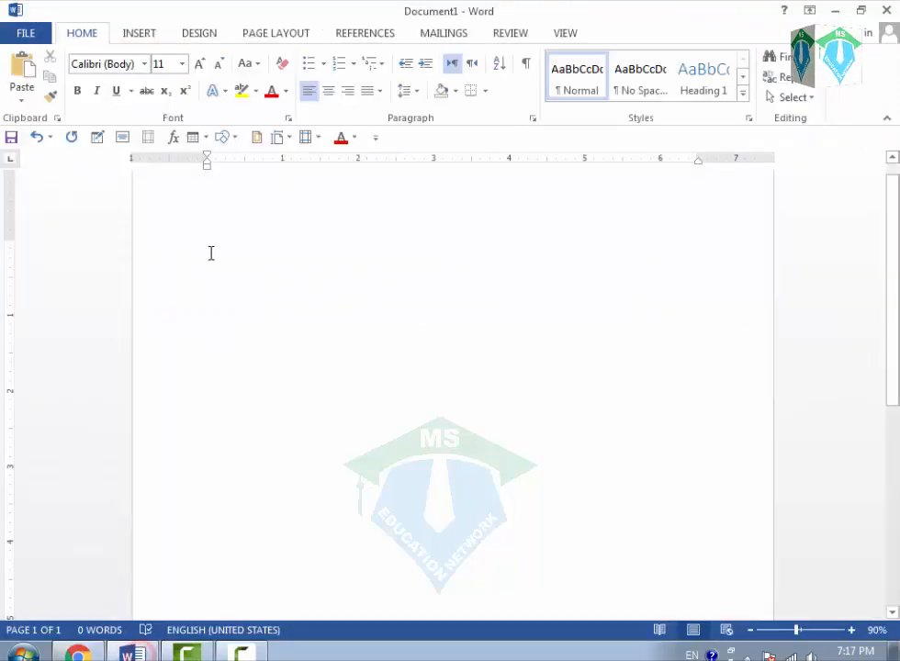
click(27, 87)
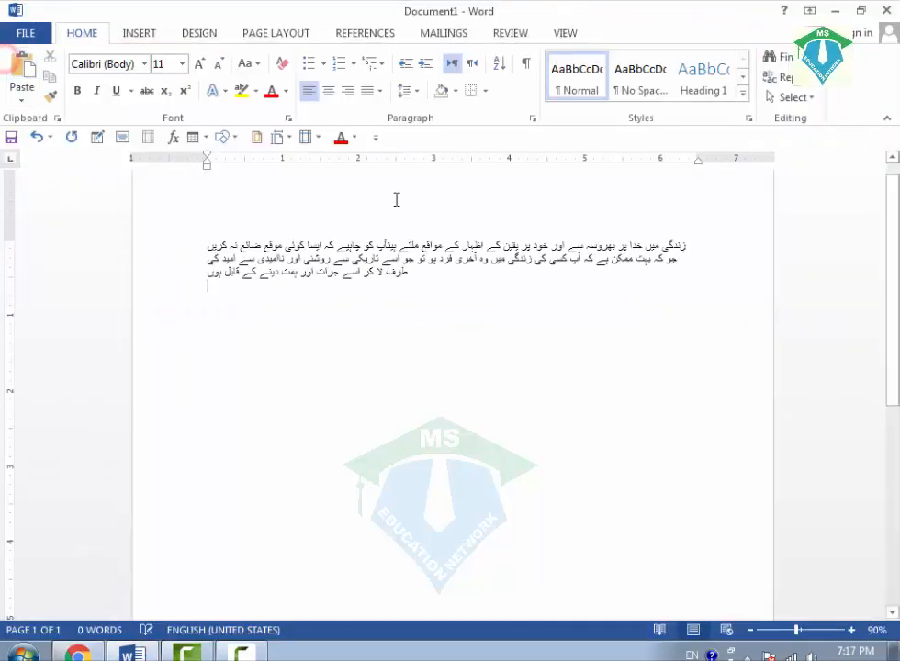
Set the pasted Urdu paragraph's text direction to right-to-left
click(472, 63)
drag(187, 271, 639, 237)
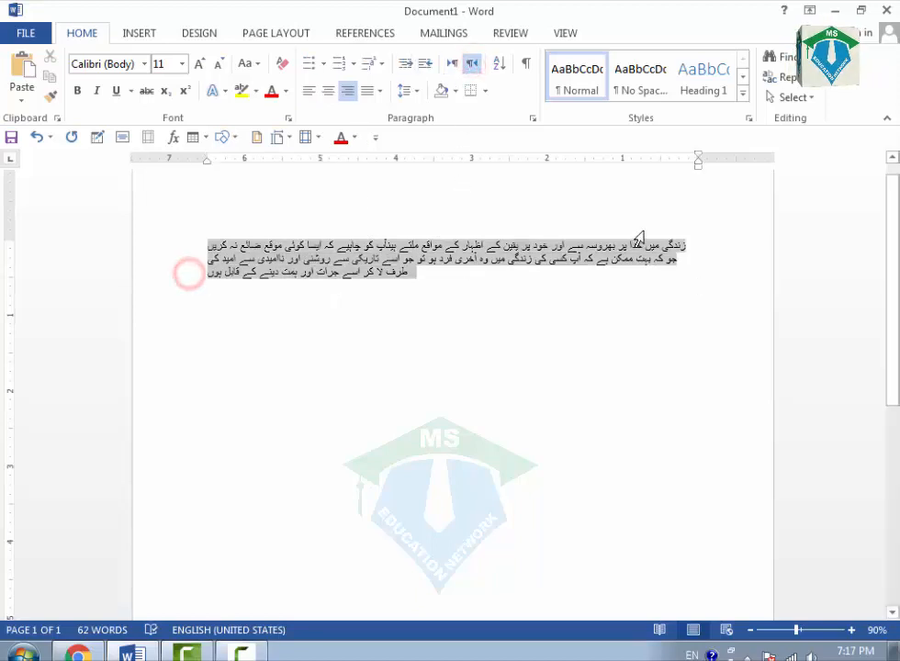
click(452, 63)
click(472, 64)
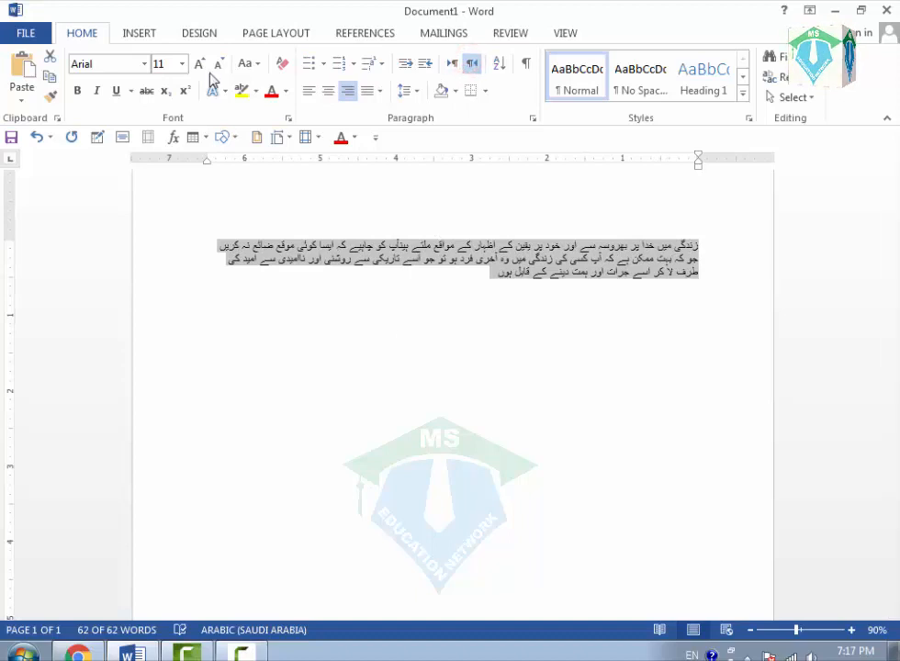
Change the Urdu paragraph's font to Jameel Noori Nastaleeq and enlarge it to 18 points
click(144, 64)
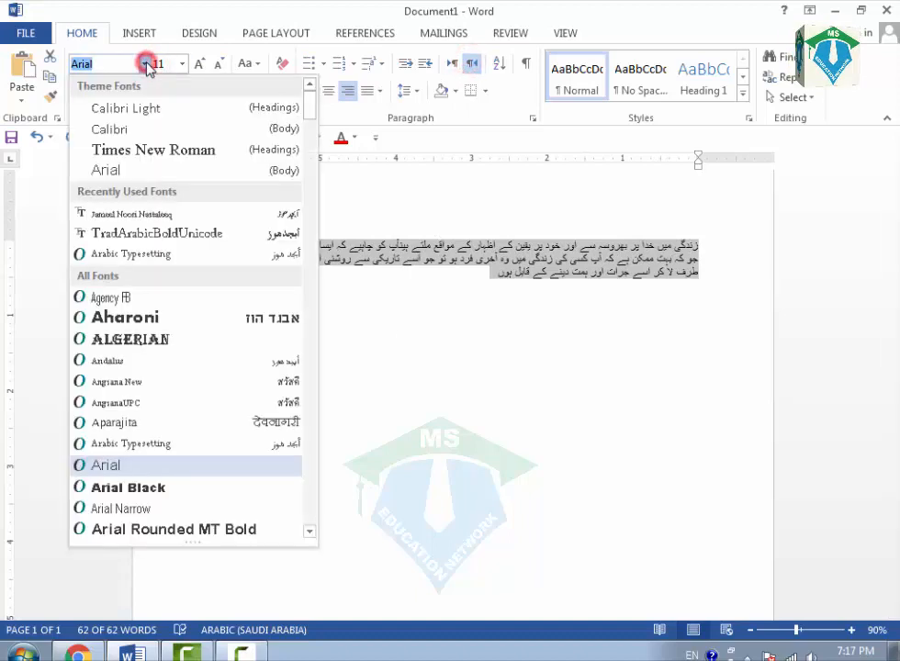
click(154, 214)
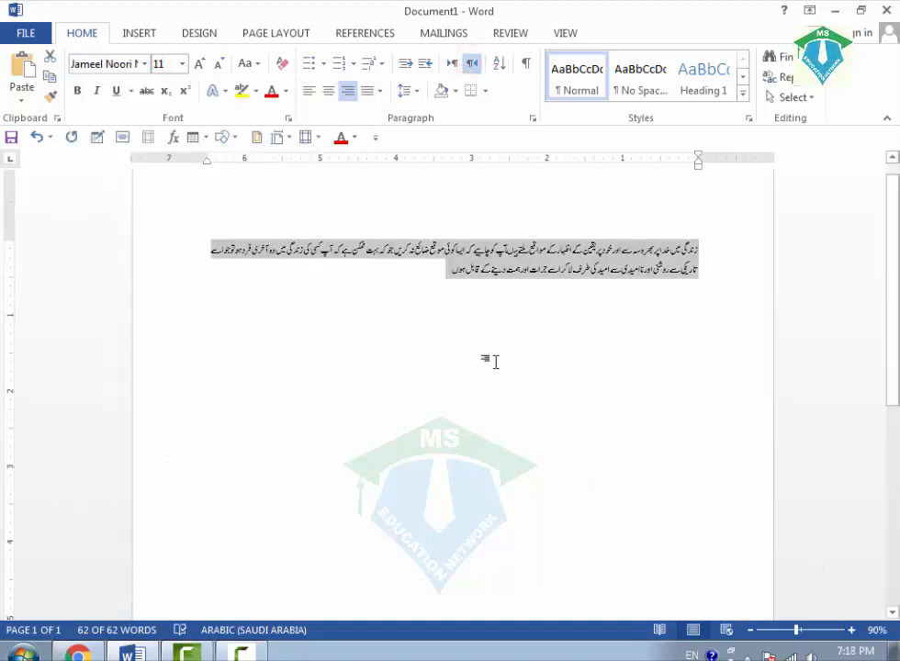
click(195, 66)
click(195, 67)
click(194, 66)
click(195, 66)
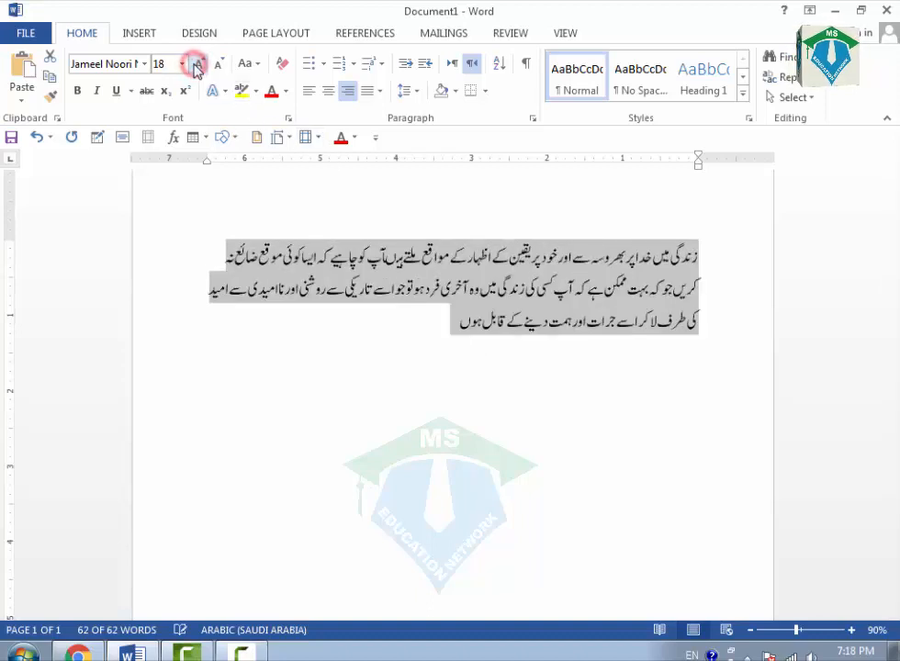
Justify the Urdu paragraph and deselect it
click(356, 92)
click(356, 93)
click(355, 92)
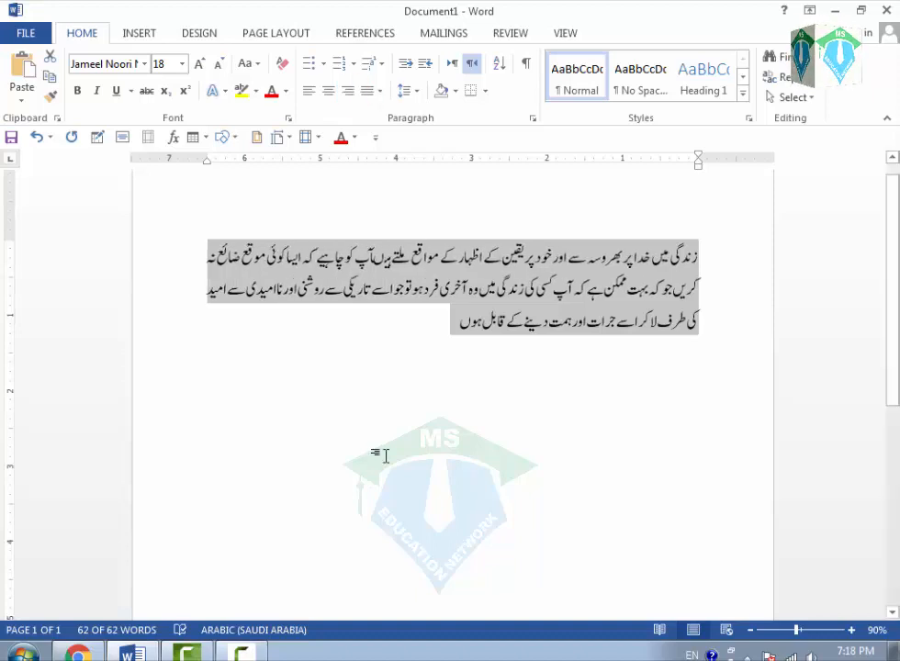
click(377, 358)
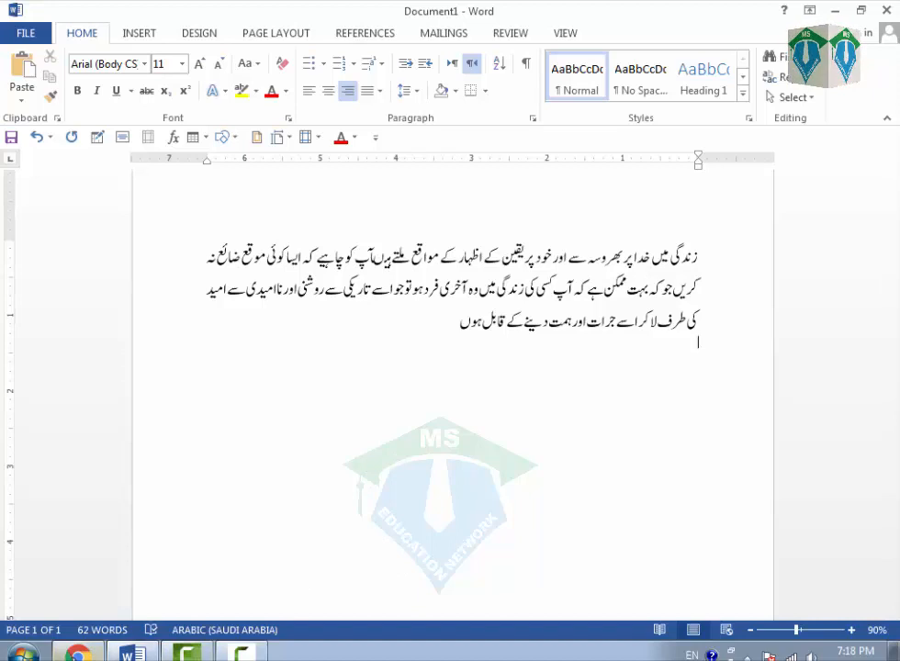
Switch back to the Google Docs document and delete the Urdu paragraph
click(78, 653)
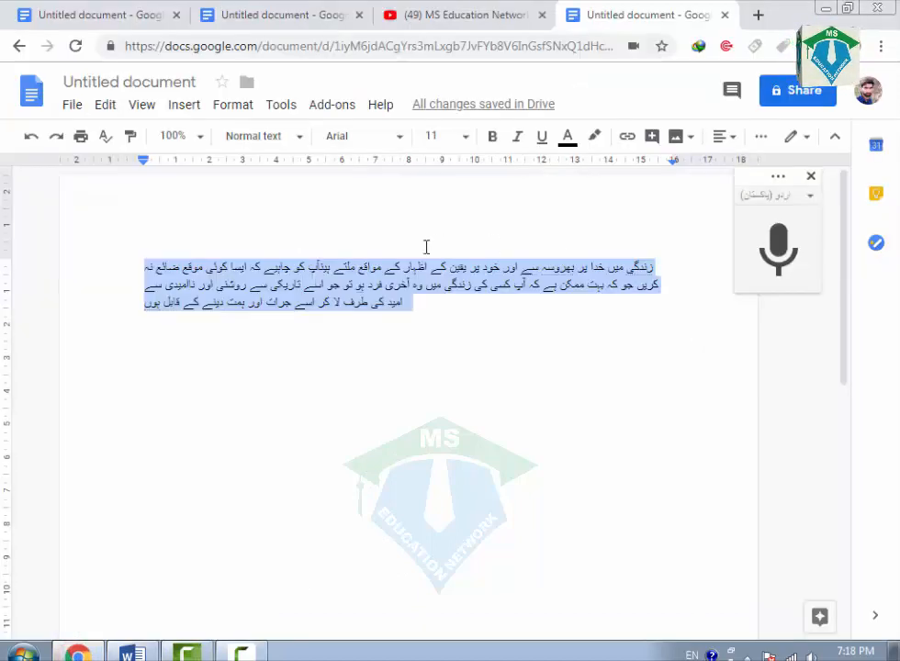
key(BackSpace)
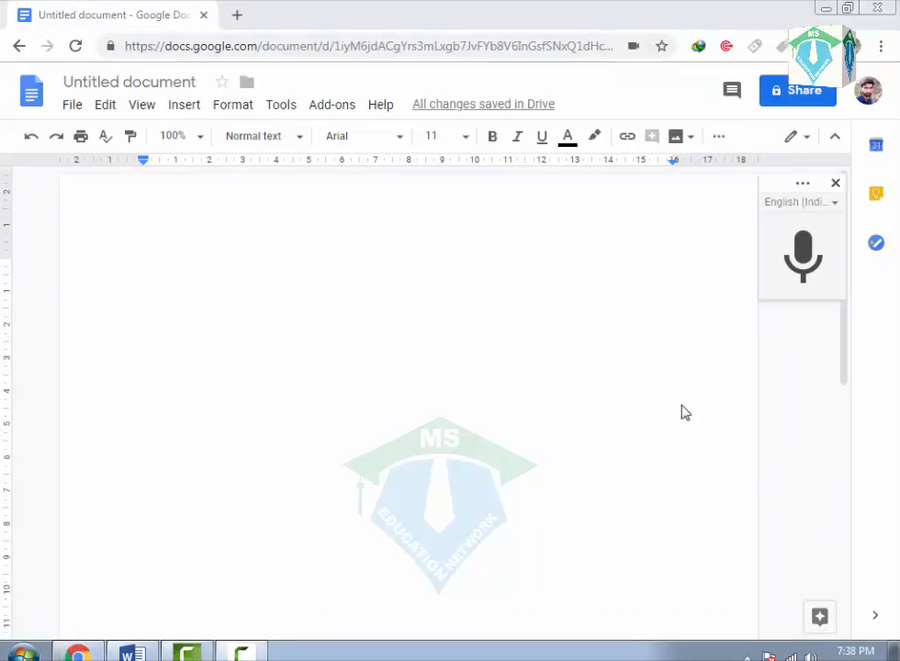
Dictate the heading "Combobox control" with English (India) voice typing, stop recording, and place the cursor on the line below
click(799, 203)
click(799, 206)
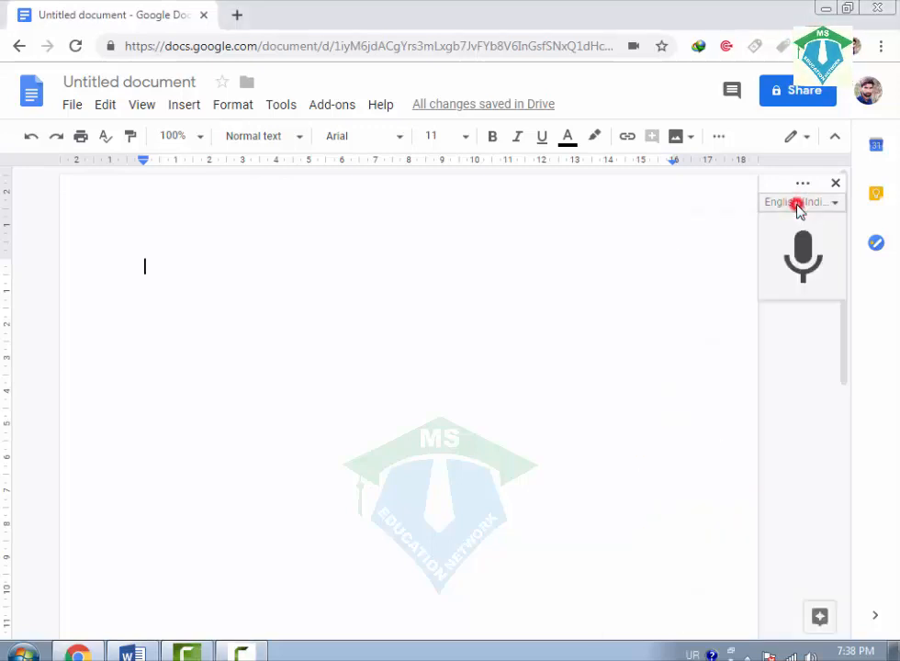
click(803, 257)
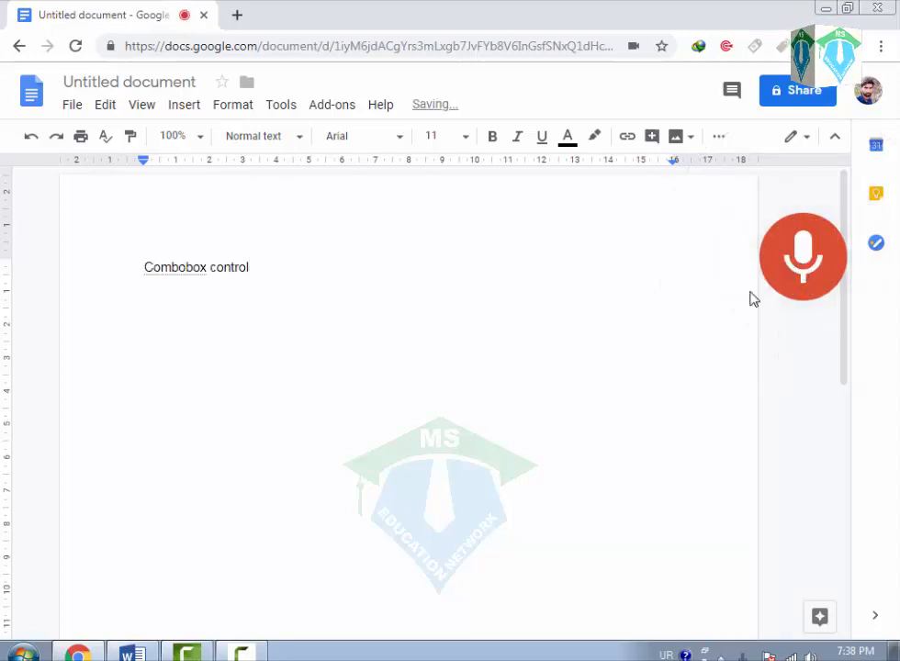
click(799, 271)
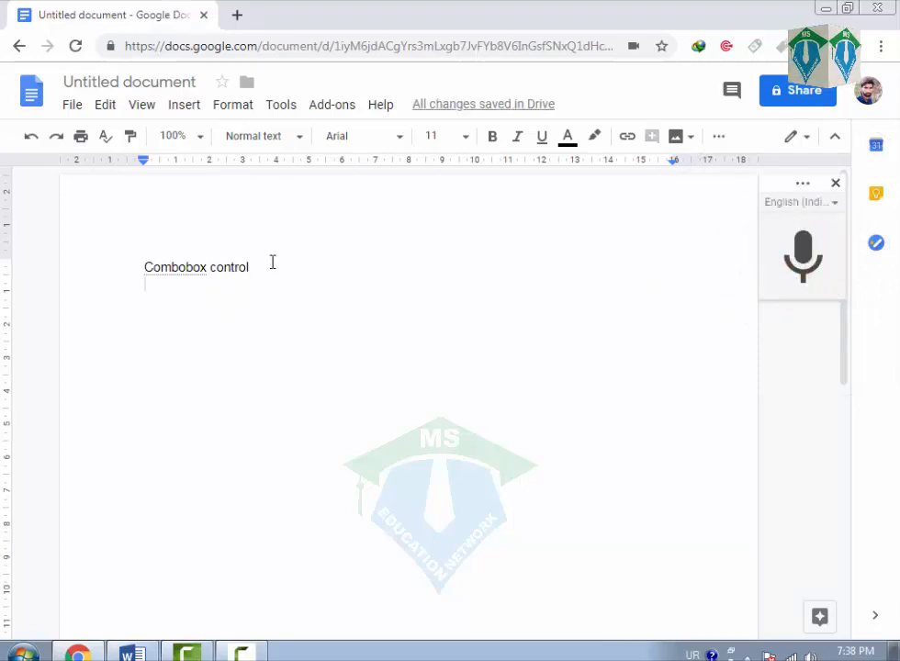
drag(273, 263, 147, 262)
click(144, 296)
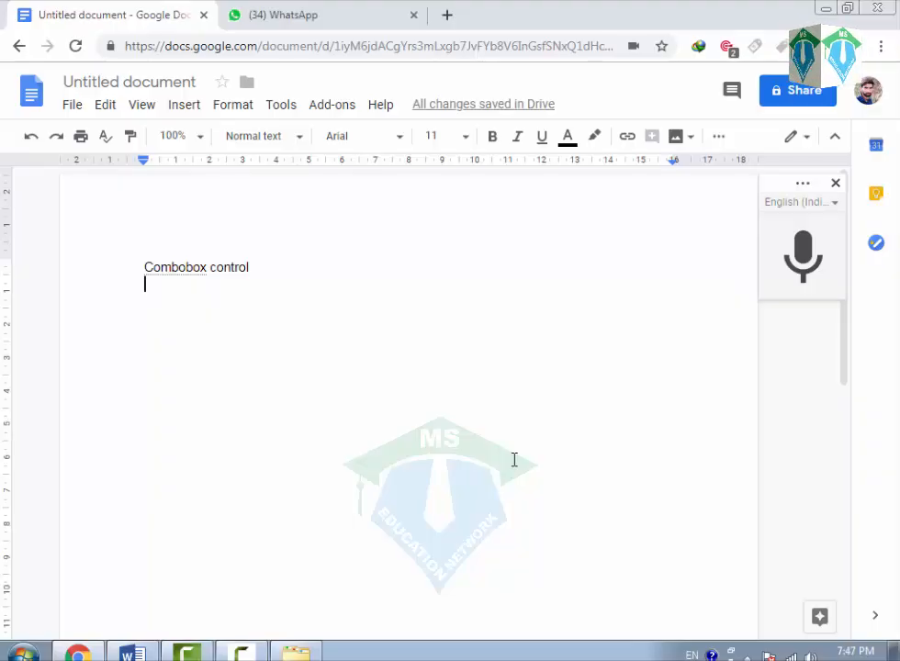
Indent the line below the heading and dictate the English paragraph from "A combobox is a collection of listbox and textbox" to "also apply to"
key(Tab)
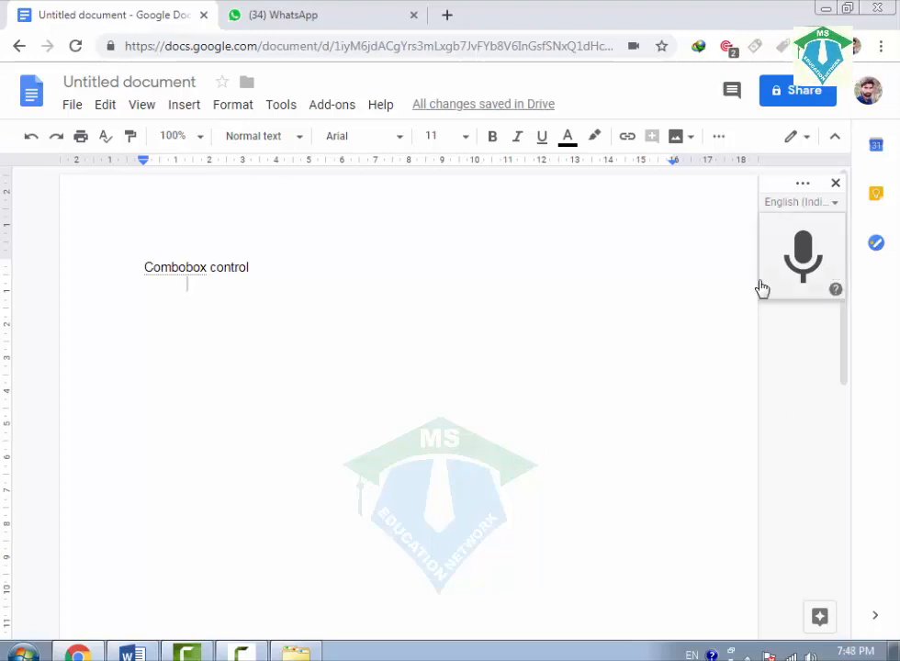
click(790, 265)
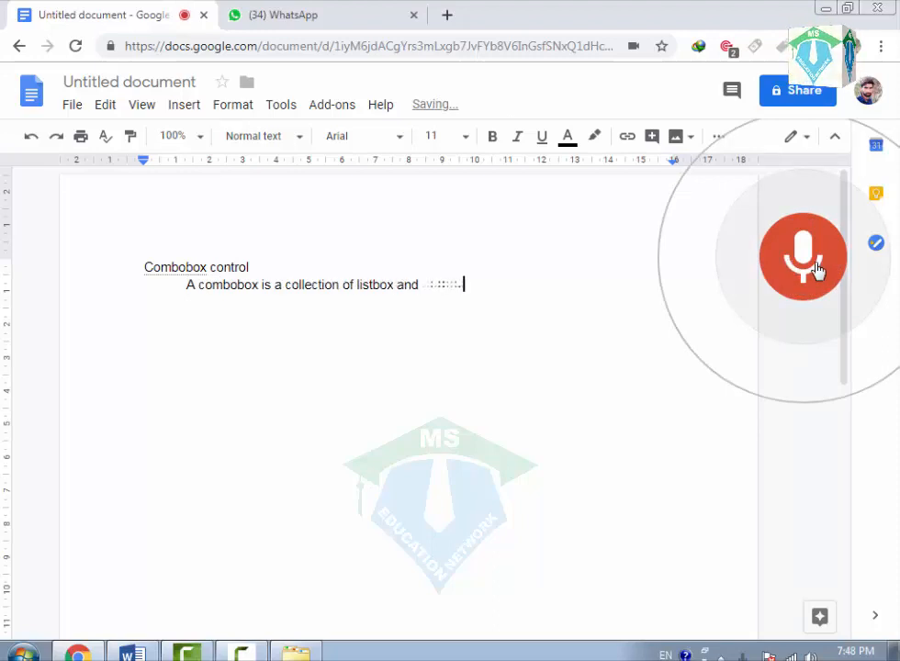
click(813, 271)
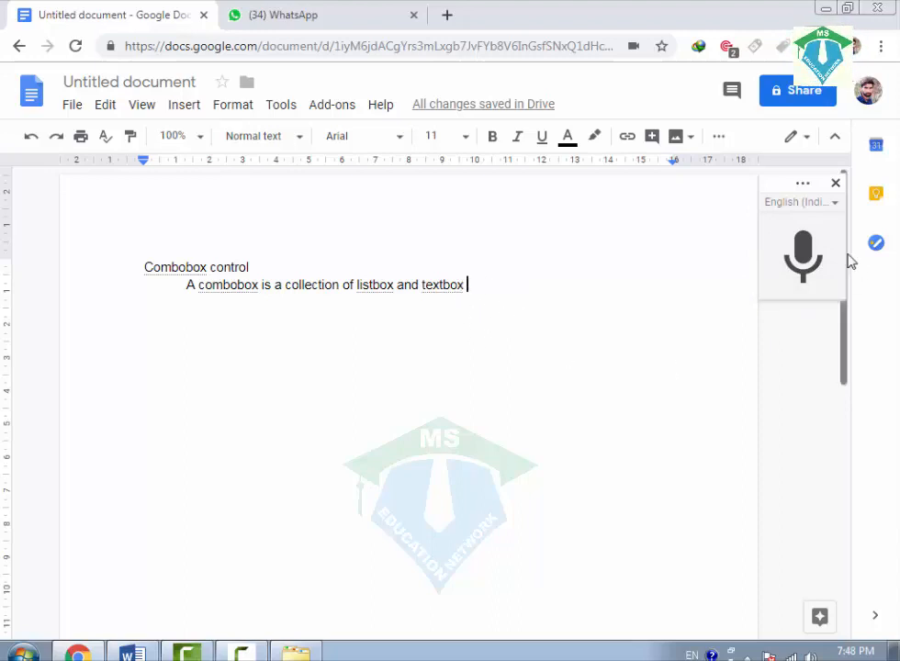
click(803, 256)
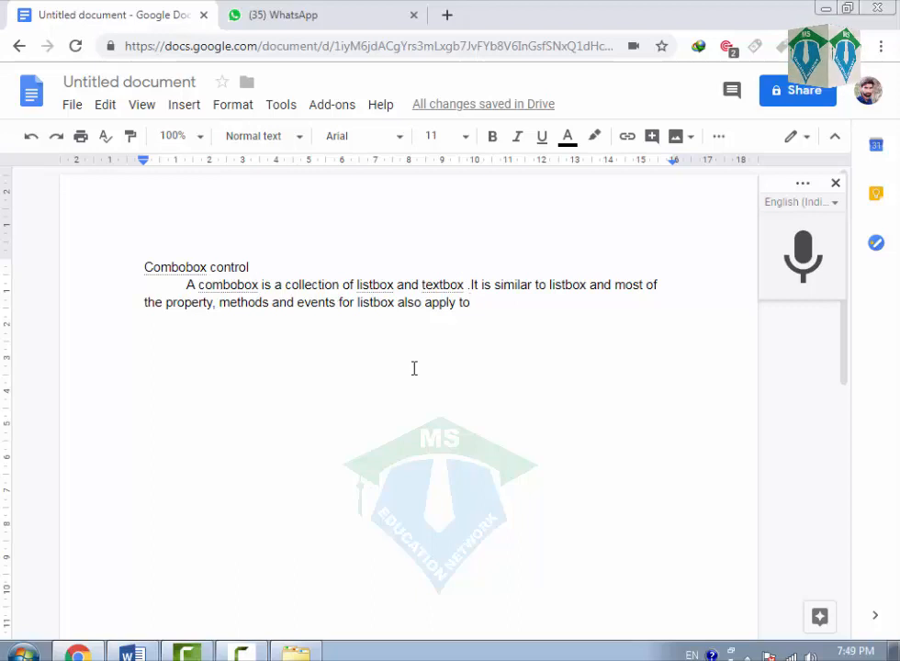
key(Return)
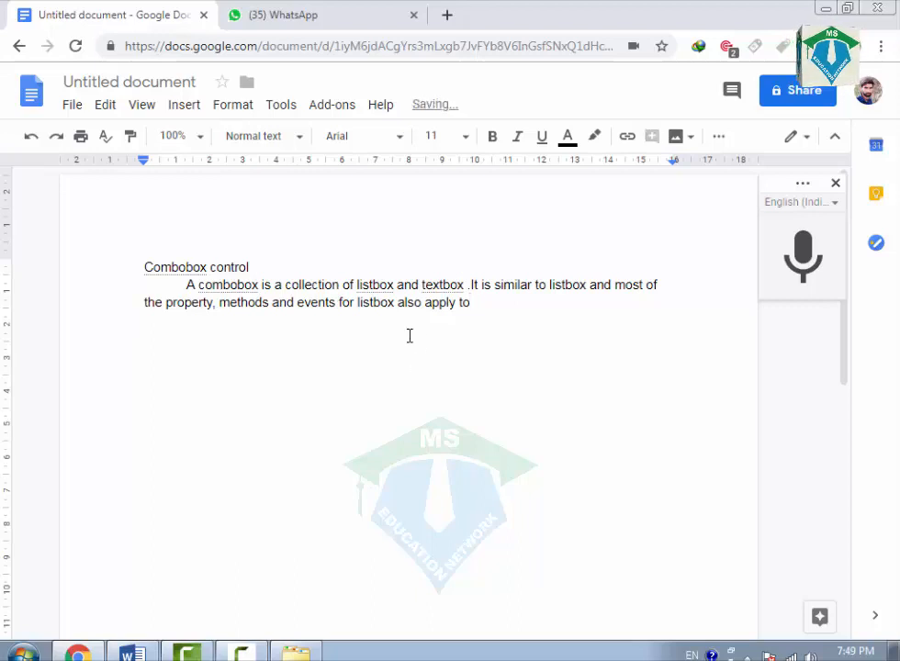
Copy the dictated heading and paragraph, switch to Word, and paste them into a new blank document
drag(472, 304, 134, 263)
key(ctrl+c)
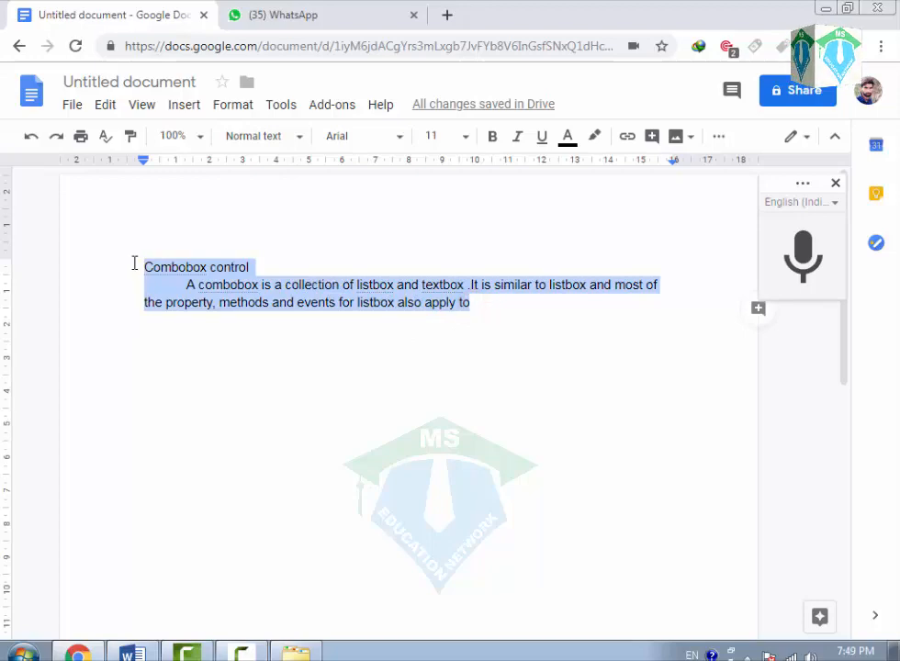
click(132, 653)
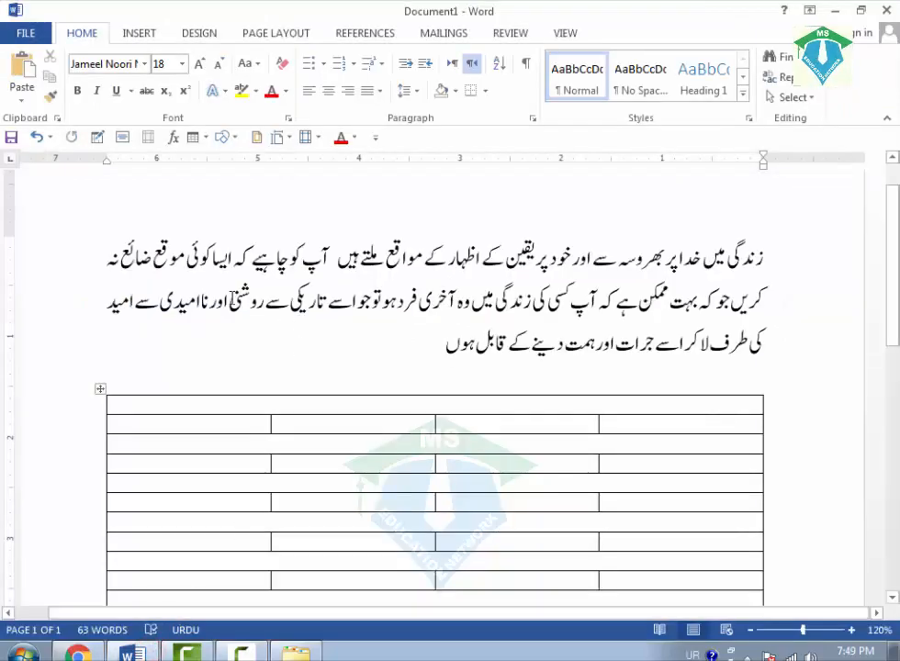
click(26, 34)
click(42, 115)
click(218, 265)
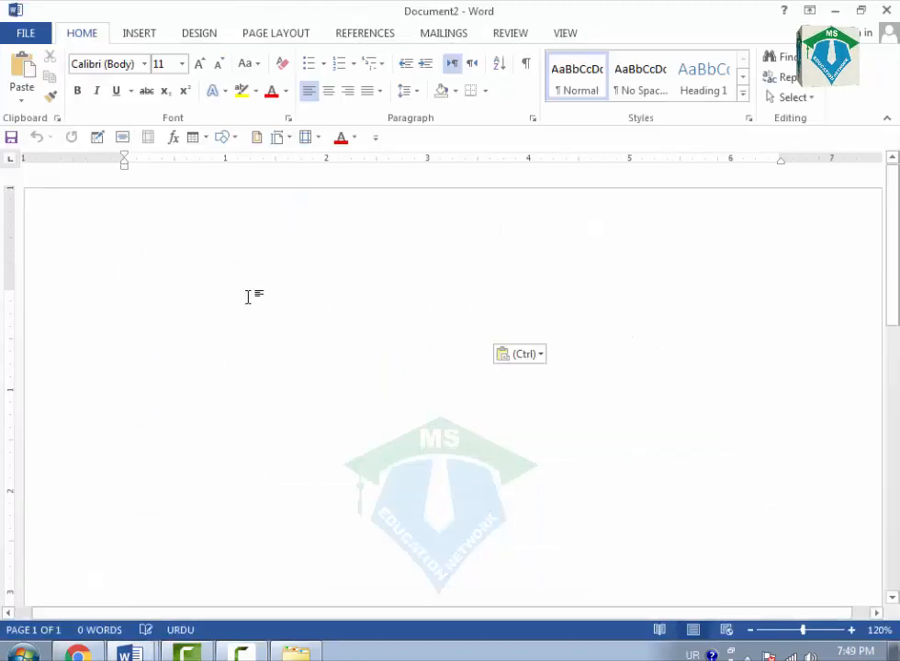
key(ctrl+v)
Set the pasted heading and paragraph to Times New Roman at 12 points
drag(117, 287, 494, 336)
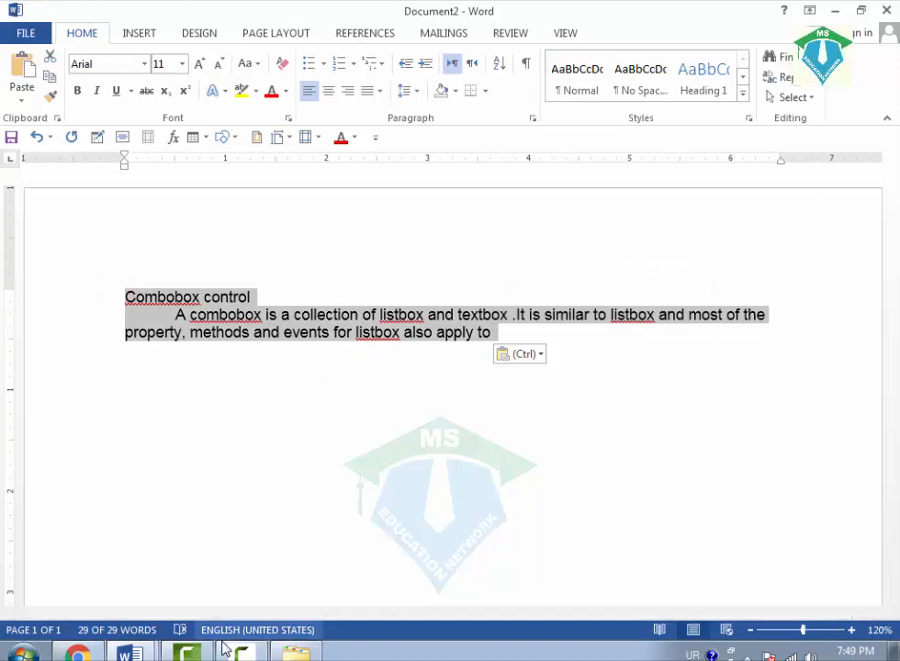
click(140, 59)
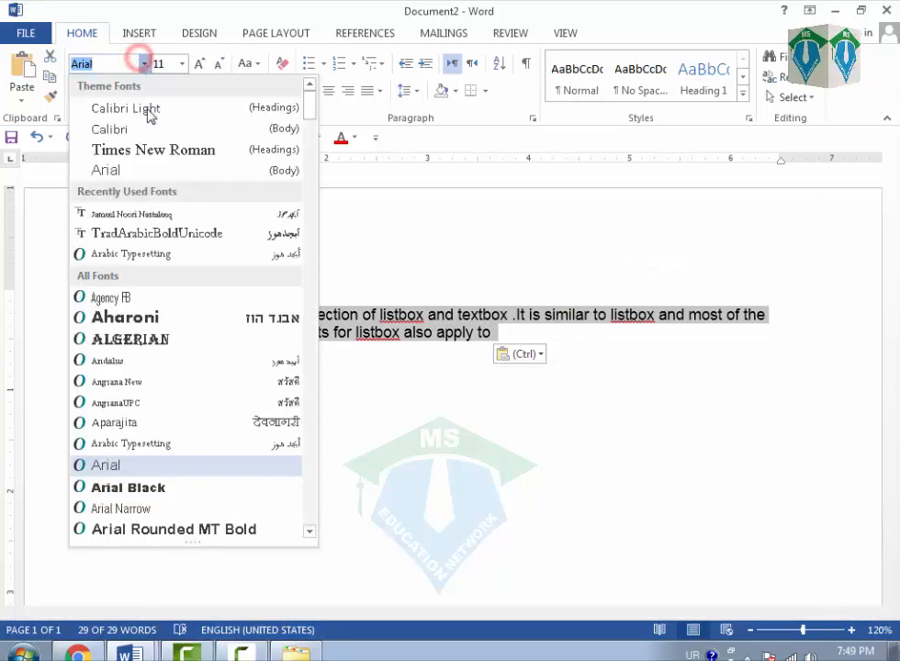
click(156, 150)
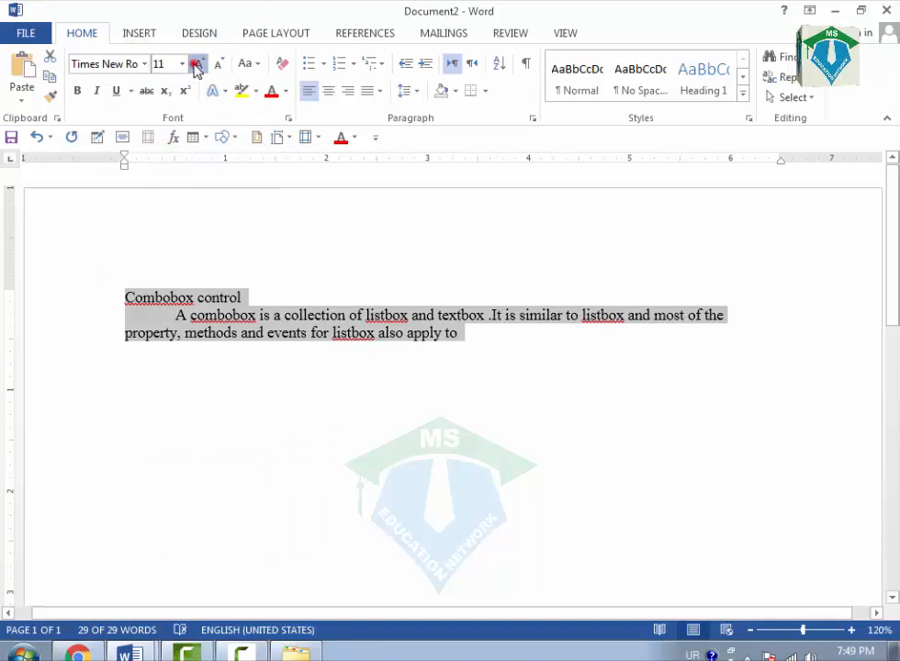
click(195, 64)
Make the "Combobox control" heading bold and deselect it
drag(250, 300, 124, 299)
click(77, 90)
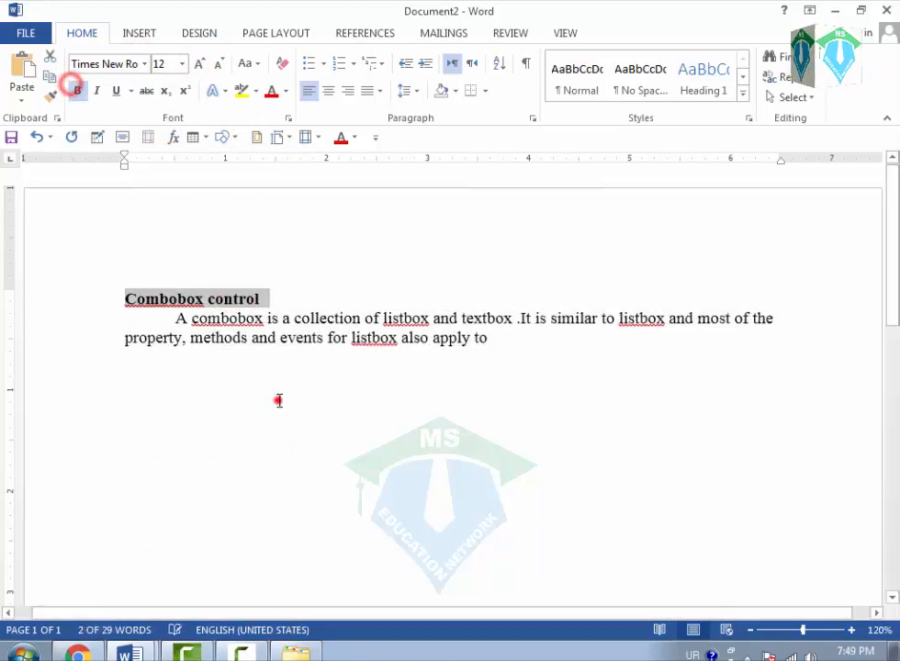
click(280, 400)
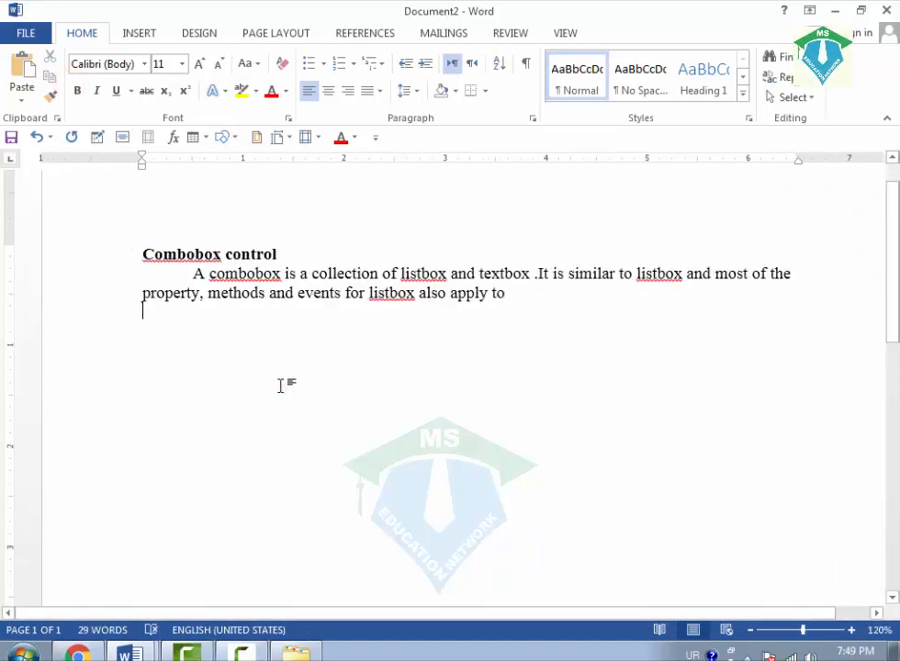
scroll(281, 386, up, 1)
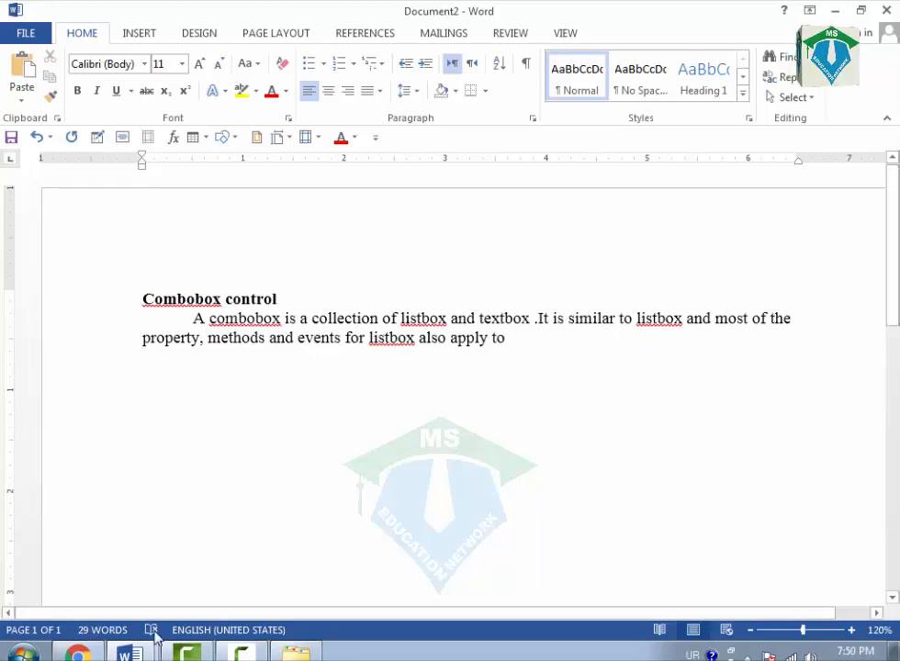
Switch back to Chrome and open a new browser tab
click(92, 654)
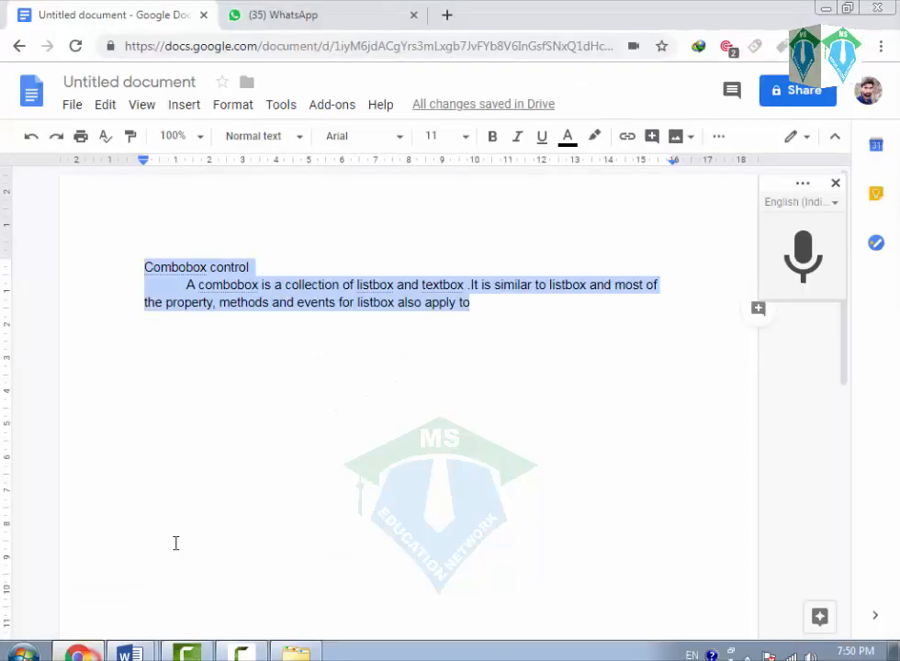
click(446, 21)
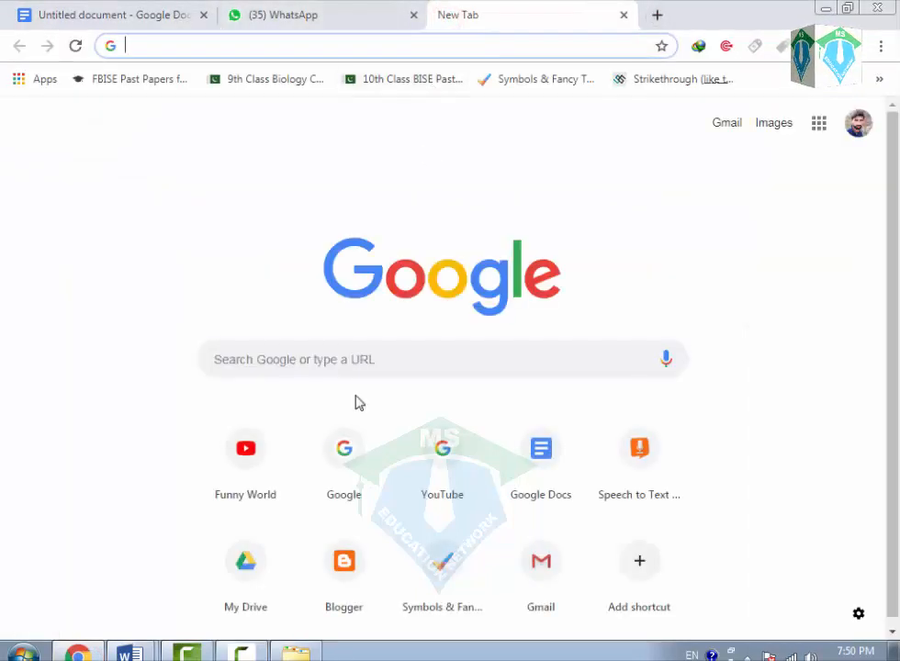